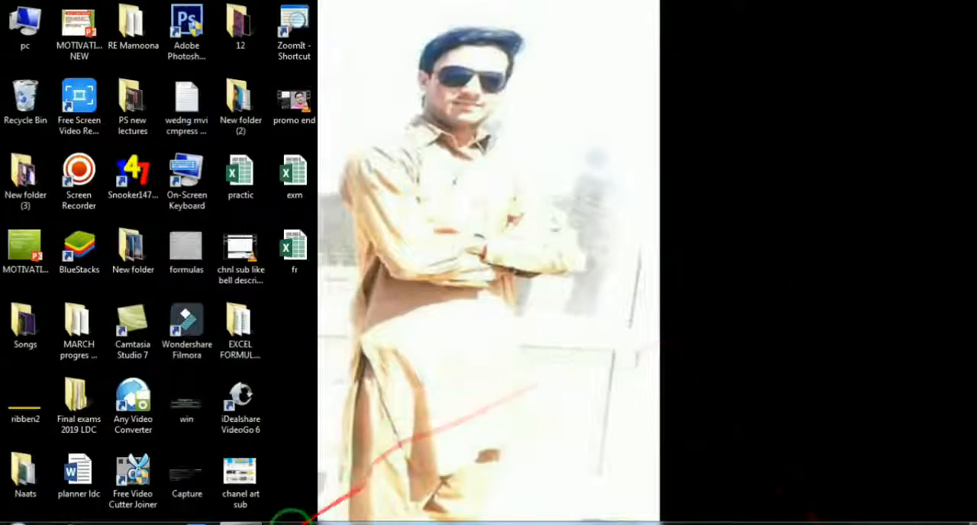
# Switch to the Excel Formulas 2 workbook, look over the attendance sheet and open the Flash Fill sheet
pyautogui.moveTo(290, 520)
pyautogui.click(338, 484)
pyautogui.scroll(1, 515, 248)
pyautogui.scroll(-1, 515, 249)
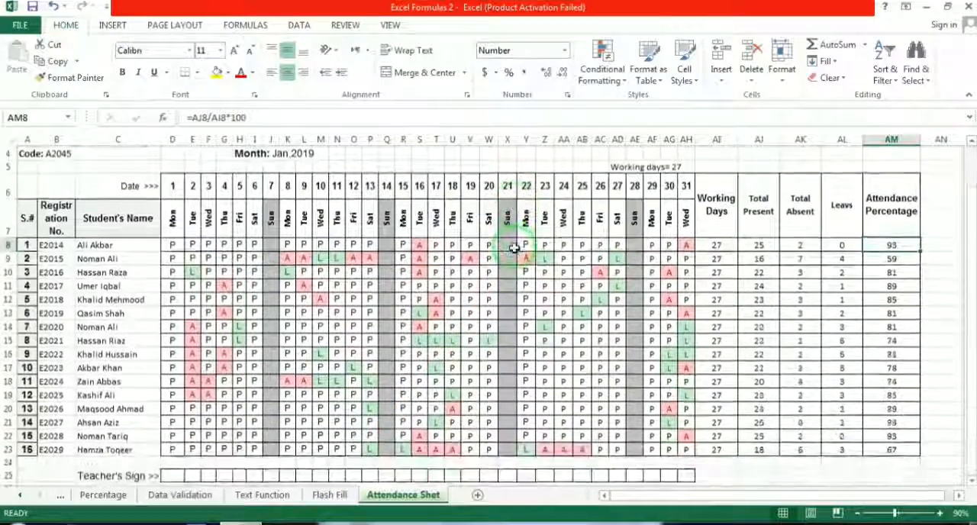
pyautogui.scroll(1, 514, 248)
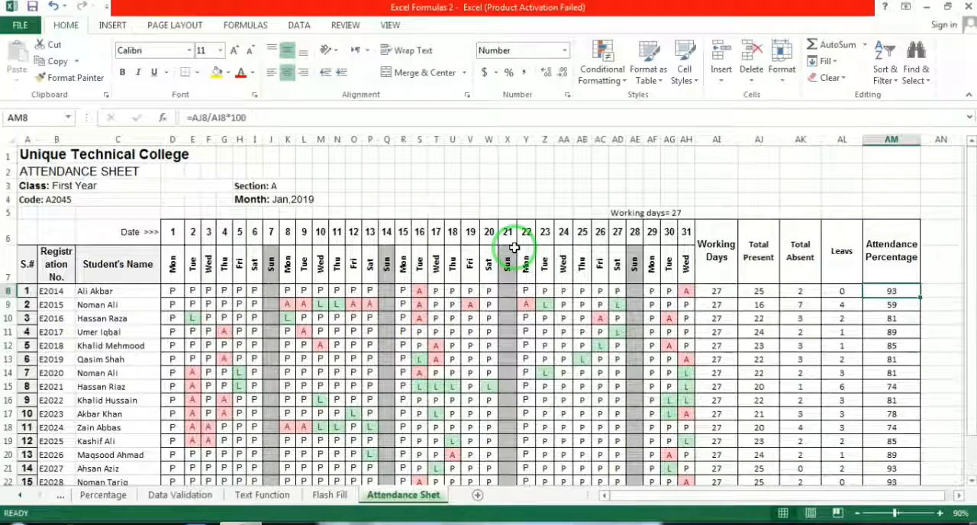
pyautogui.scroll(-1, 514, 248)
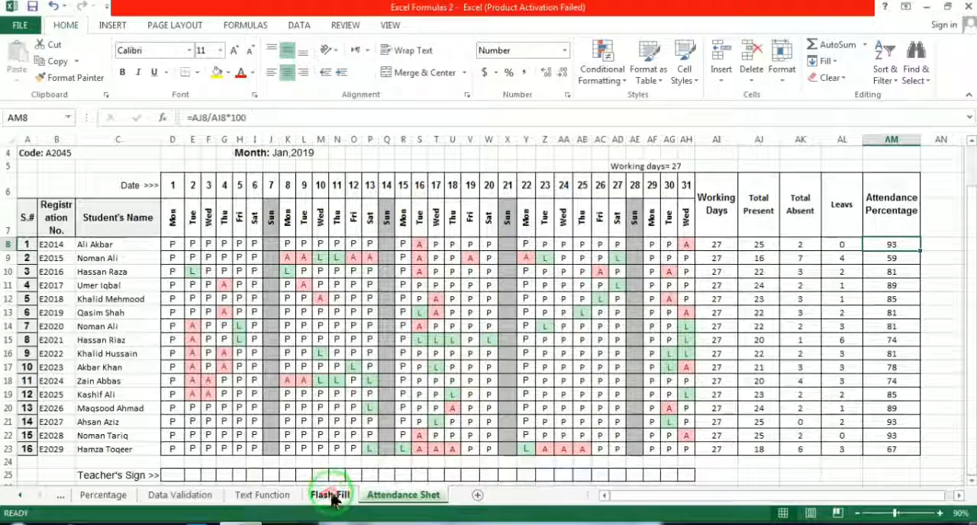
pyautogui.click(333, 496)
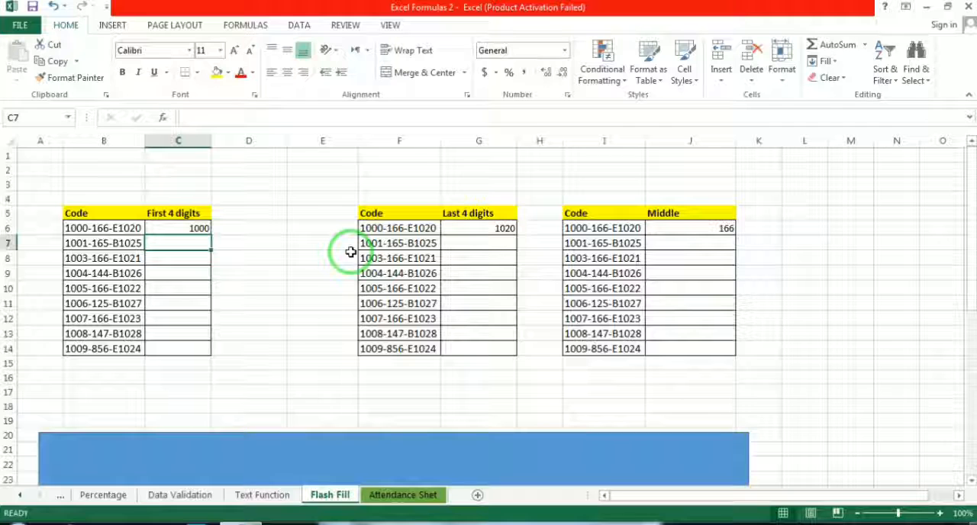
# Clear the existing example in cell C6 under First 4 digits and enter 1000 there
pyautogui.click(185, 227)
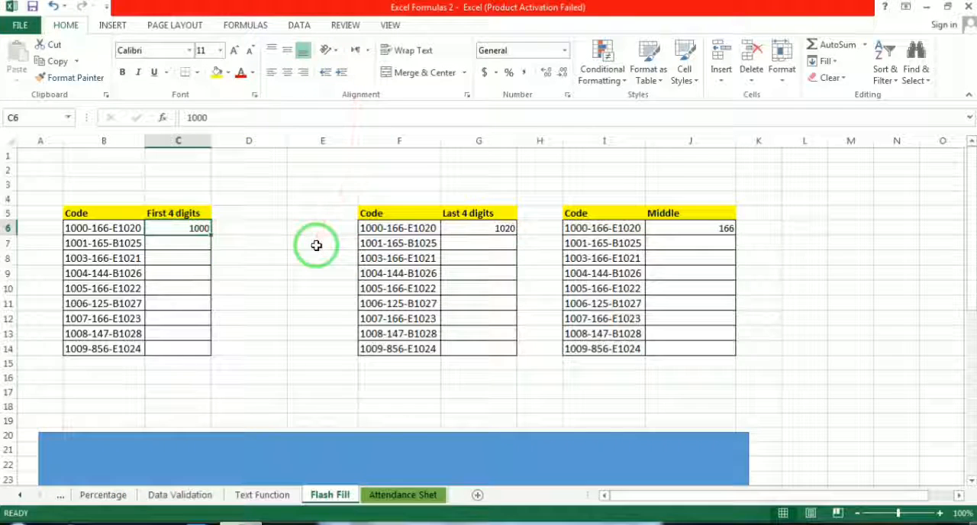
pyautogui.press('Delete')
pyautogui.click(81, 214)
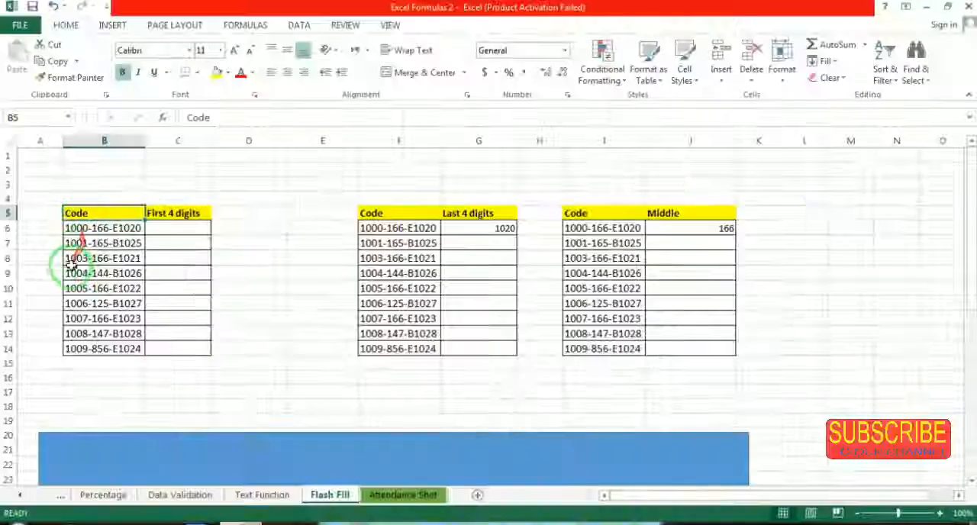
pyautogui.click(172, 228)
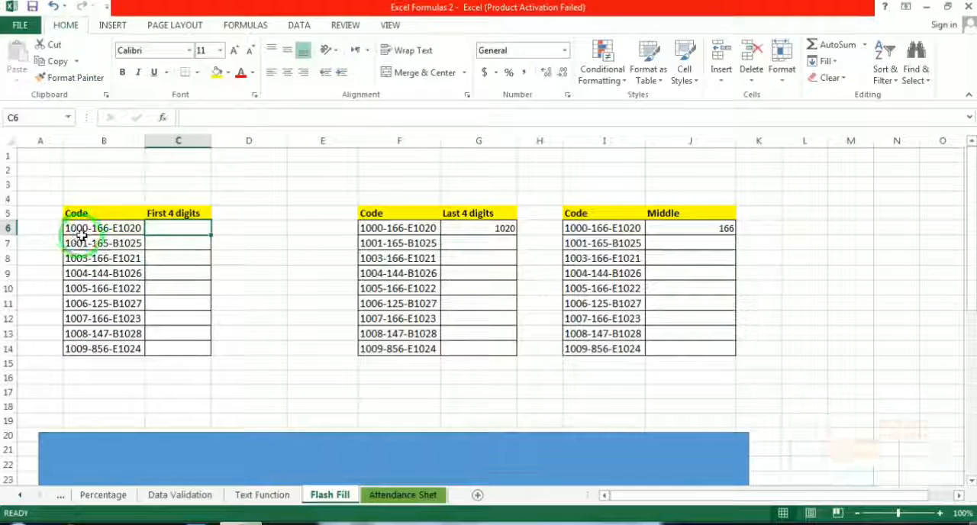
pyautogui.write('1000')
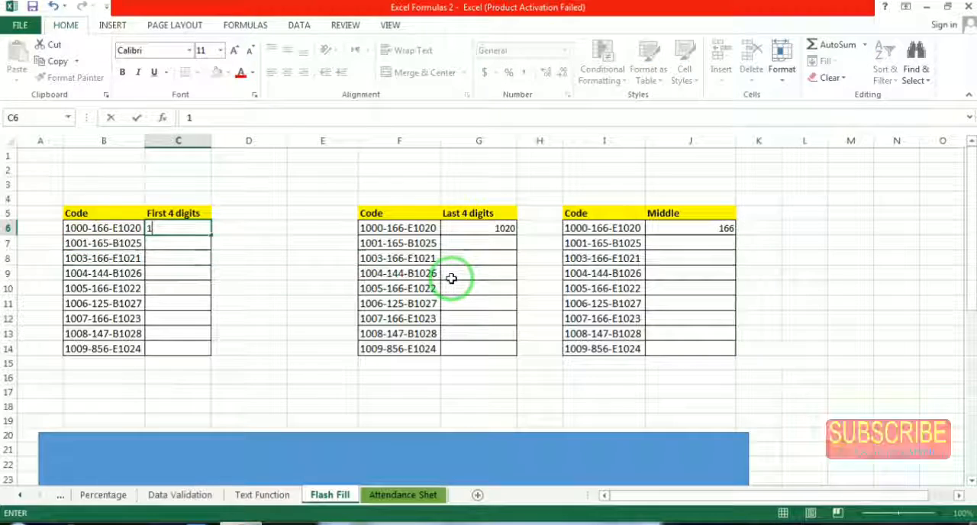
pyautogui.click(162, 241)
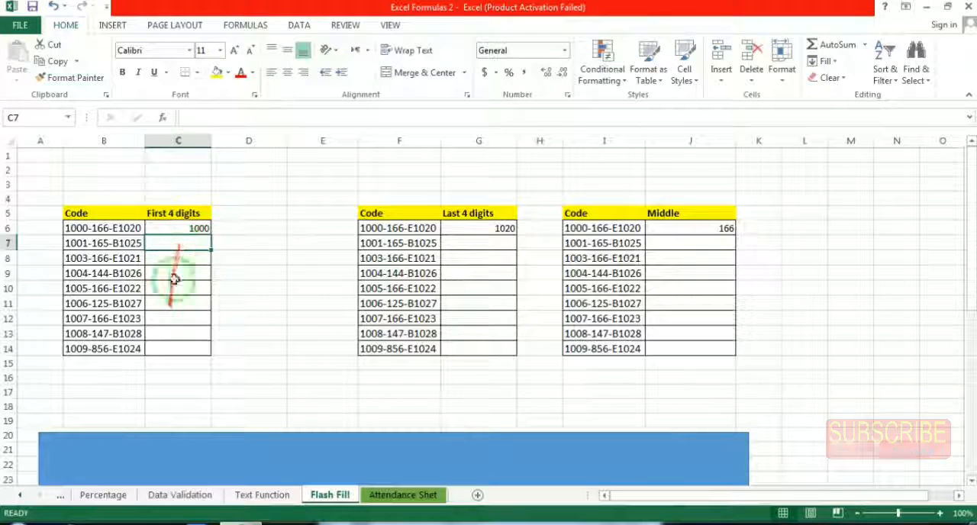
# Flash Fill the rest of the First 4 digits column from C7, undo it and run Flash Fill there again
pyautogui.click(300, 26)
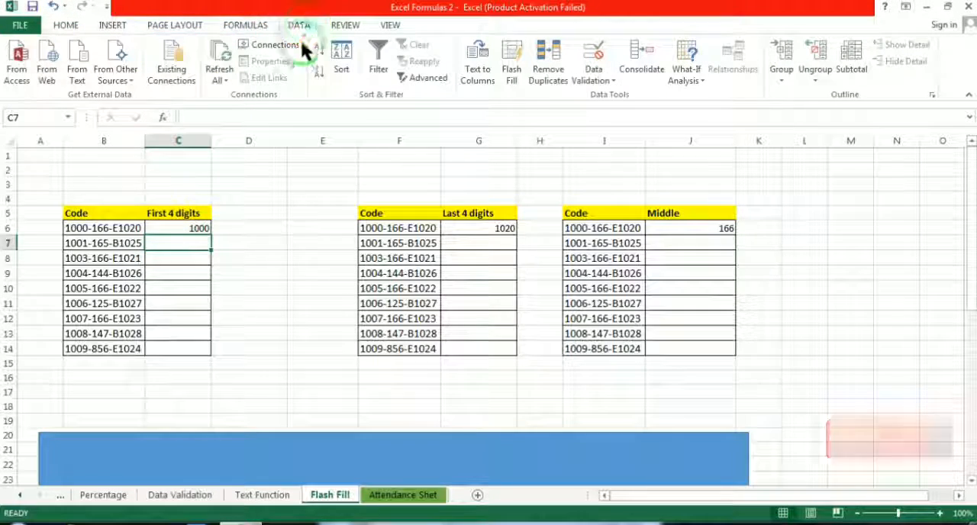
pyautogui.click(519, 54)
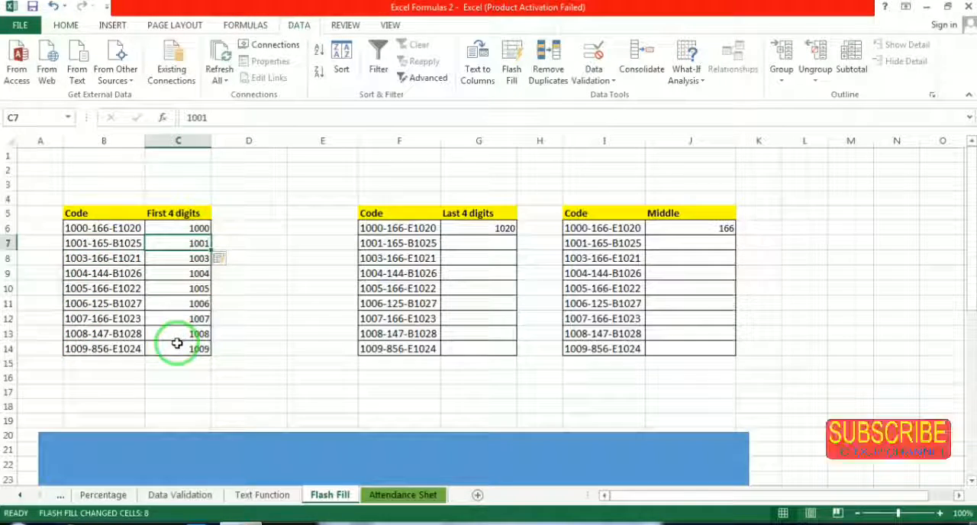
pyautogui.hotkey('ctrl', 'z')
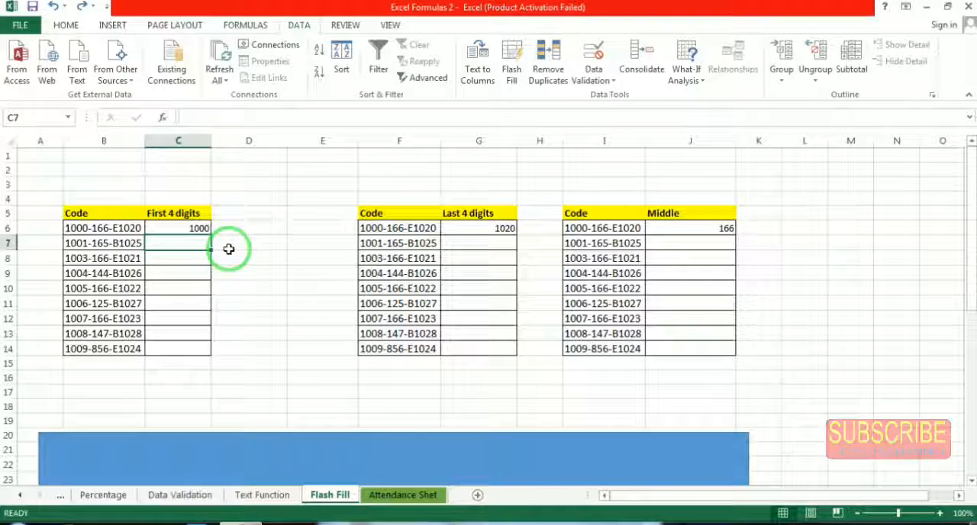
pyautogui.hotkey('ctrl', 'e')
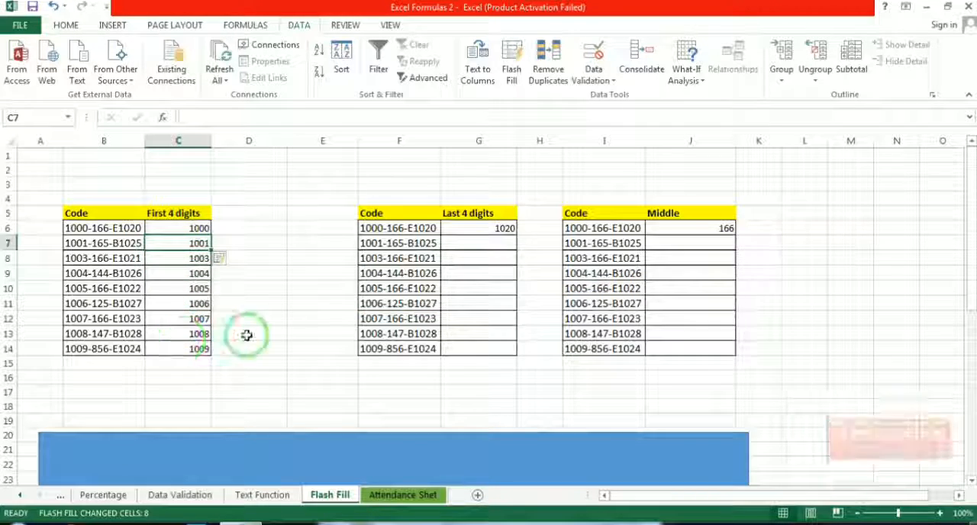
# Replace the example in cell G6 with E1020 and Flash Fill the rest of the Last 4 digits column
pyautogui.click(481, 227)
pyautogui.click(467, 214)
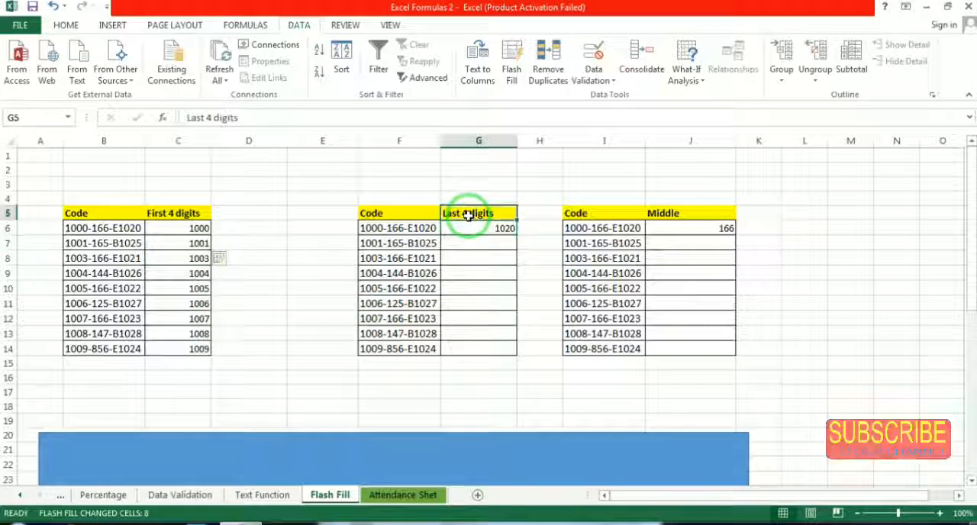
pyautogui.click(476, 235)
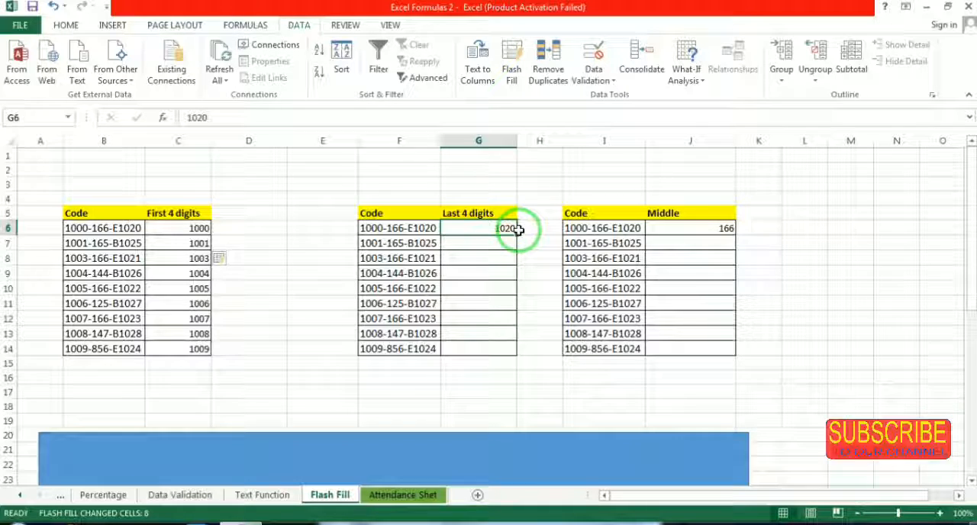
pyautogui.press('Delete')
pyautogui.click(428, 228)
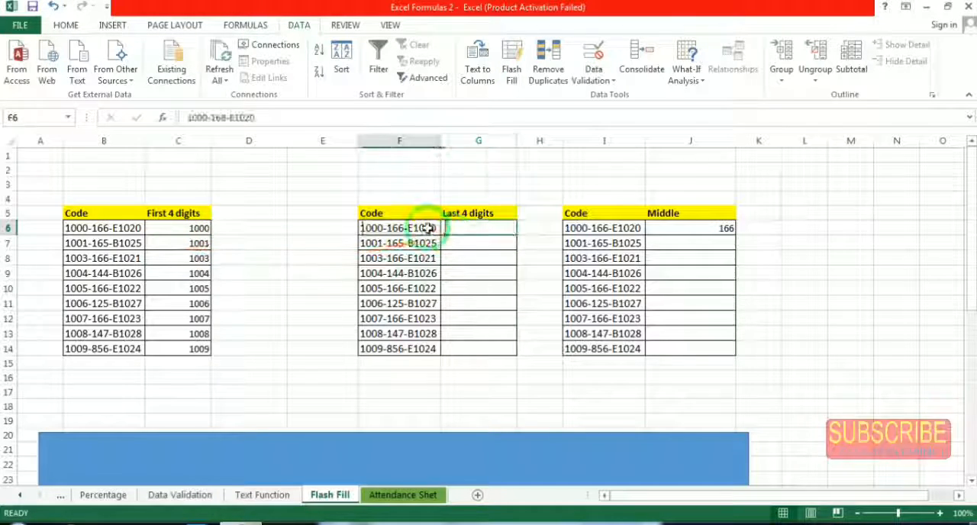
pyautogui.click(469, 231)
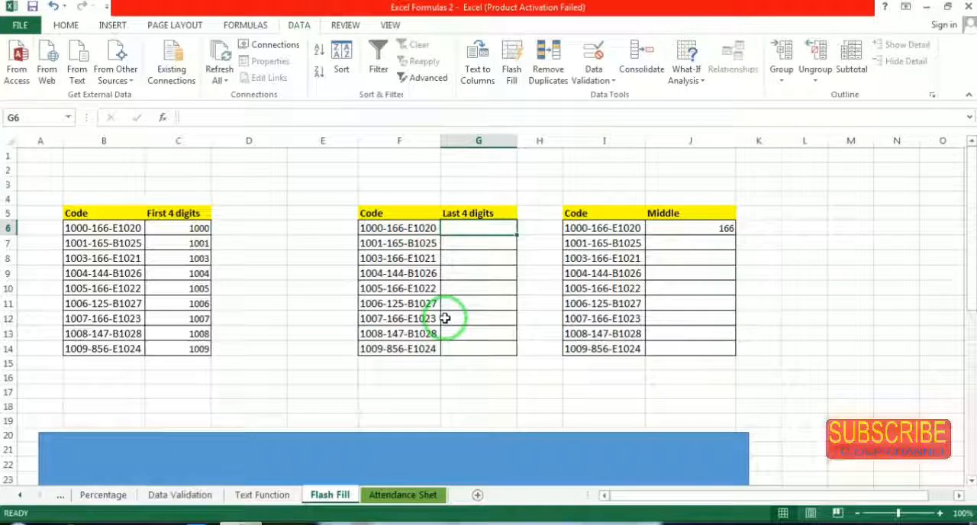
pyautogui.write('E')
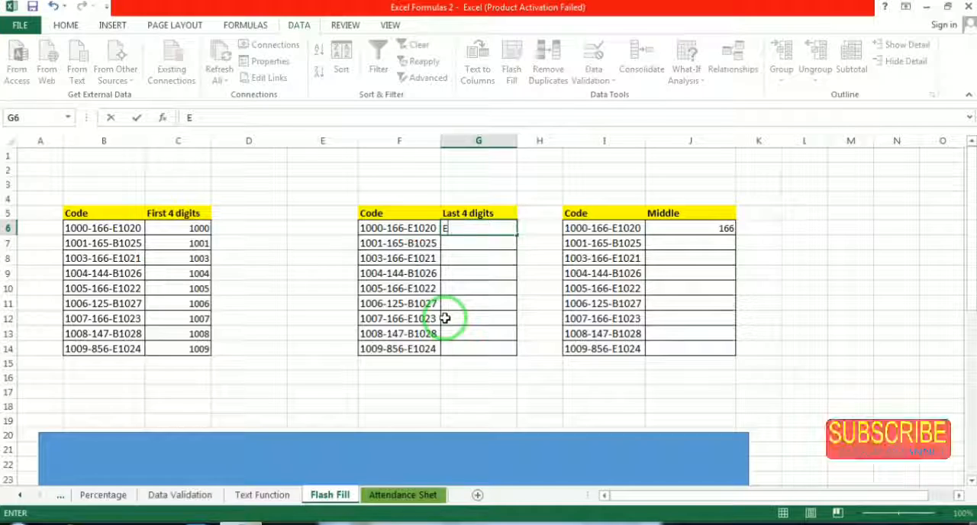
pyautogui.write('102')
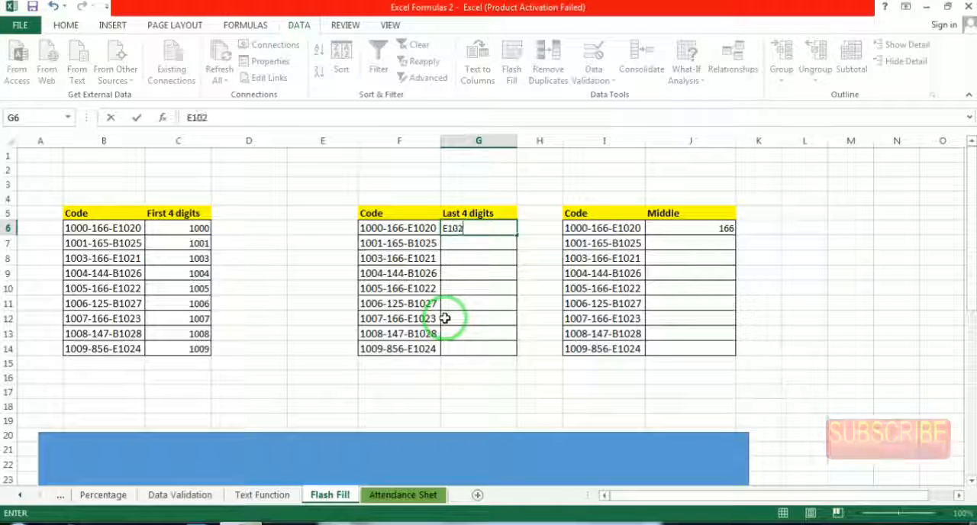
pyautogui.write('0')
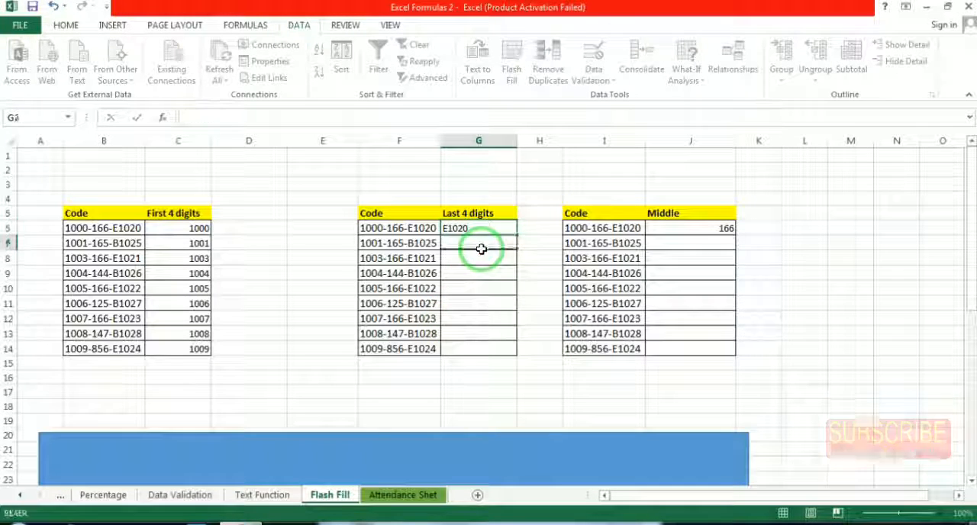
pyautogui.press('Return')
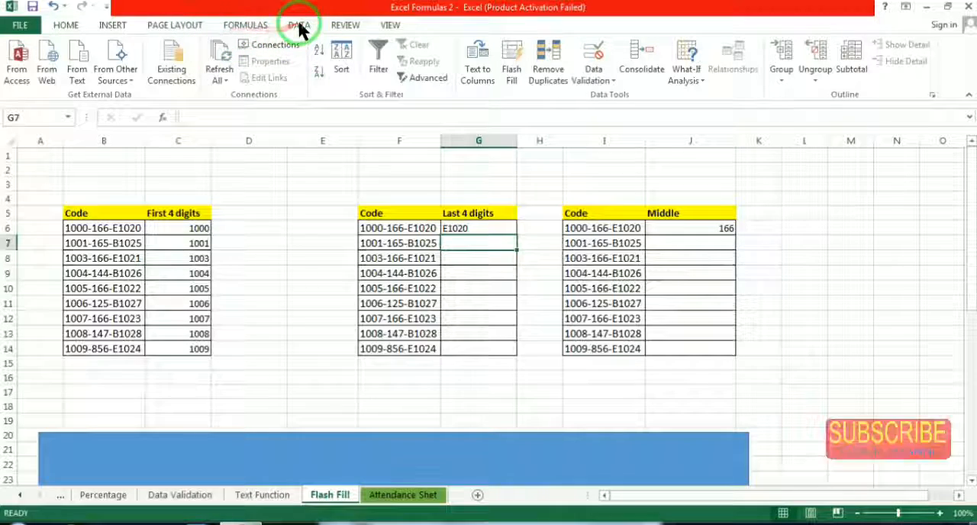
pyautogui.click(514, 64)
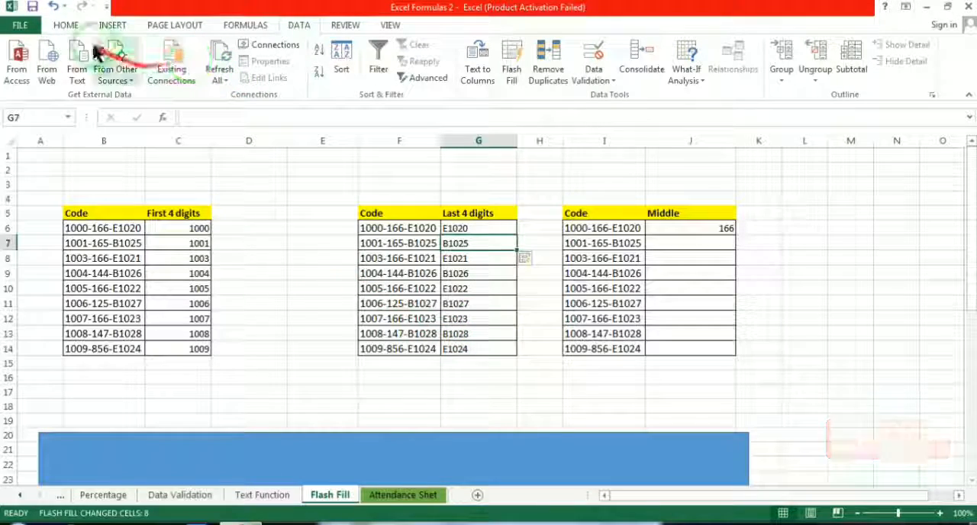
# Centre the Last 4 digits entries in G6:G14 horizontally and vertically in their cells
pyautogui.click(66, 24)
pyautogui.click(289, 75)
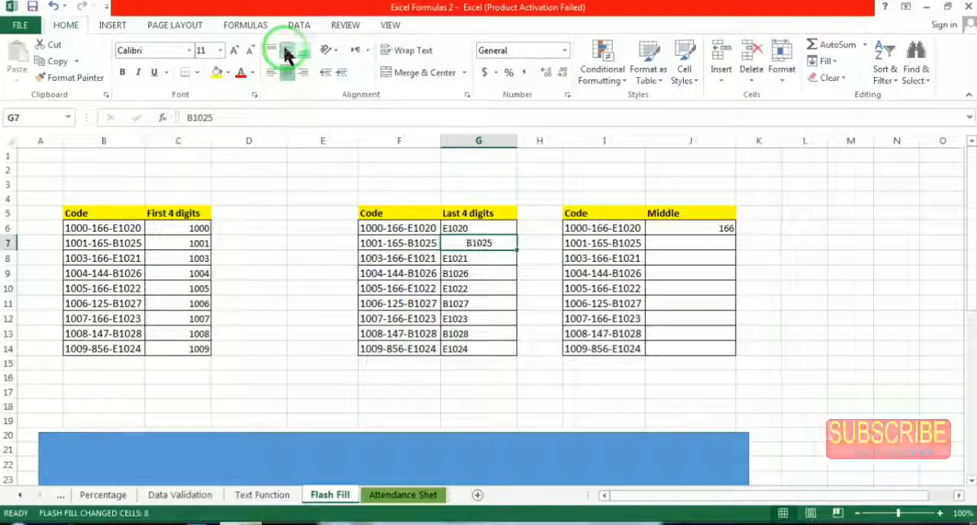
pyautogui.click(481, 225)
pyautogui.moveTo(481, 225); pyautogui.dragTo(495, 349)
pyautogui.click(293, 68)
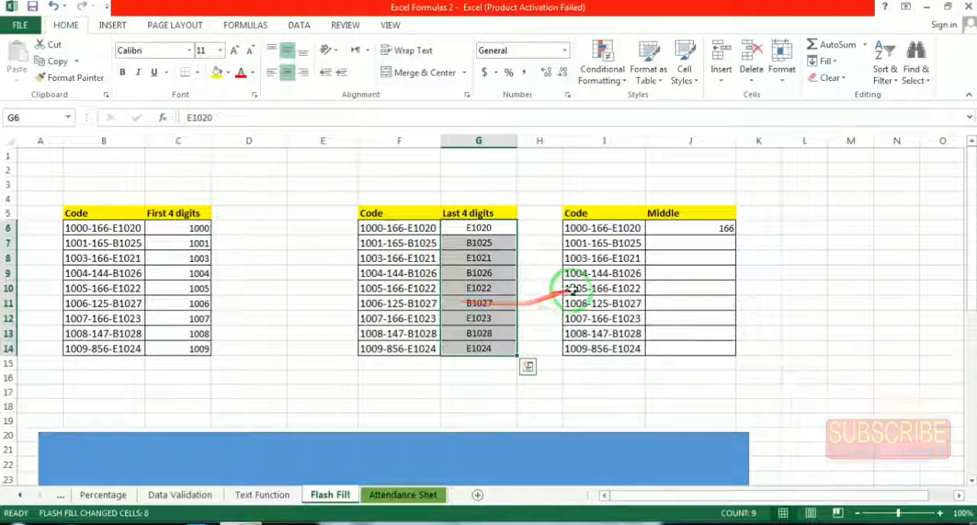
pyautogui.click(503, 248)
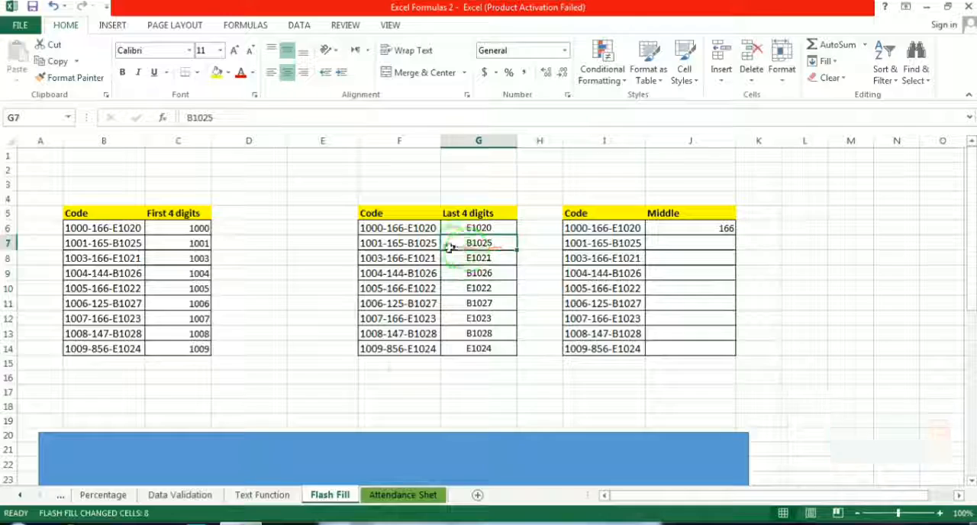
pyautogui.click(497, 348)
# Clear cell J6, enter 166 as the example and Flash Fill the rest of the Middle column
pyautogui.click(698, 227)
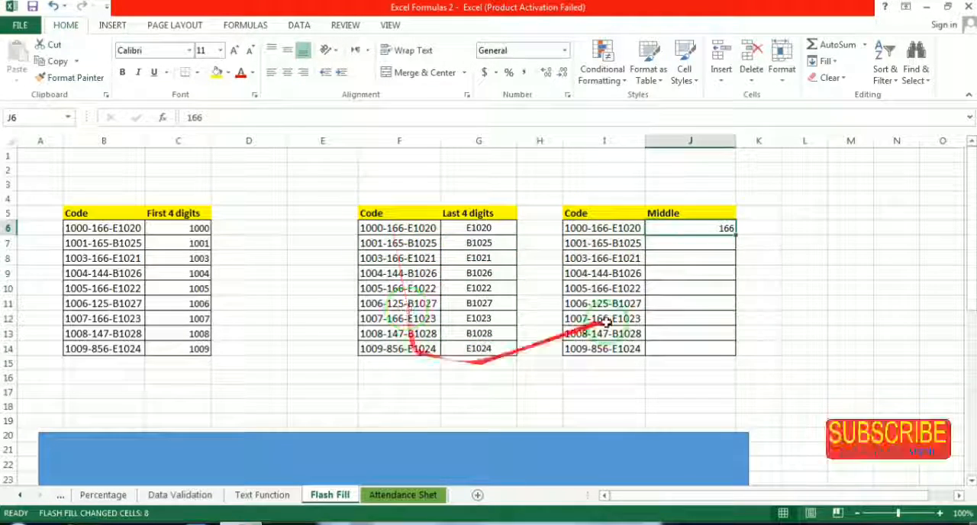
pyautogui.click(721, 227)
pyautogui.press('Delete')
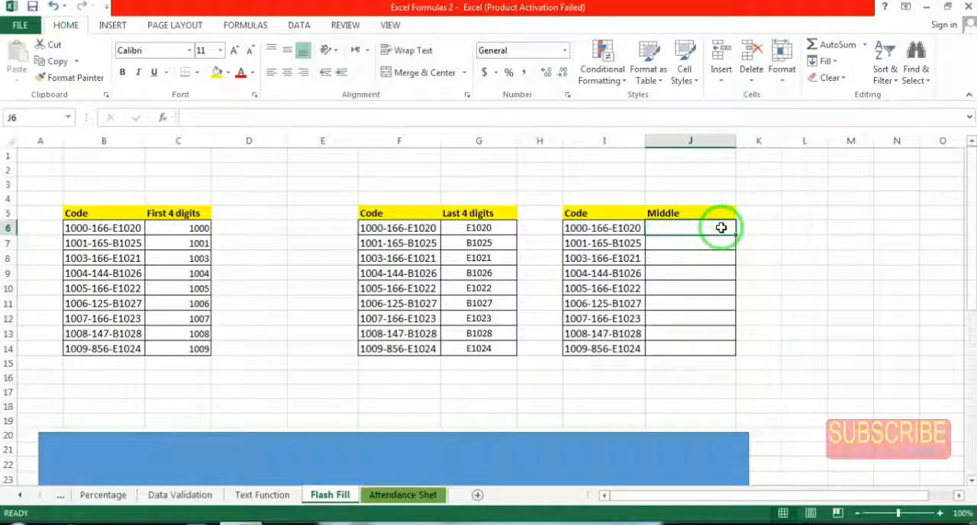
pyautogui.write('166')
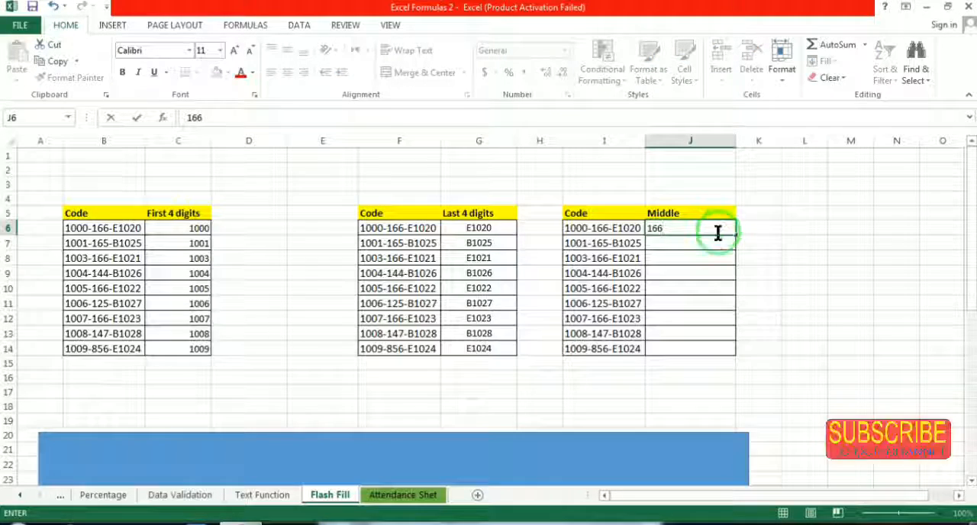
pyautogui.press('Return')
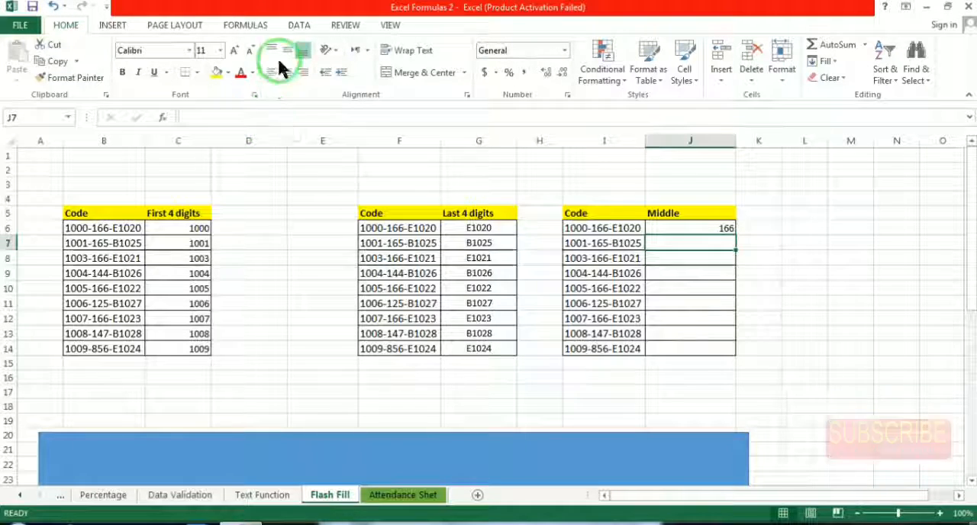
pyautogui.click(299, 25)
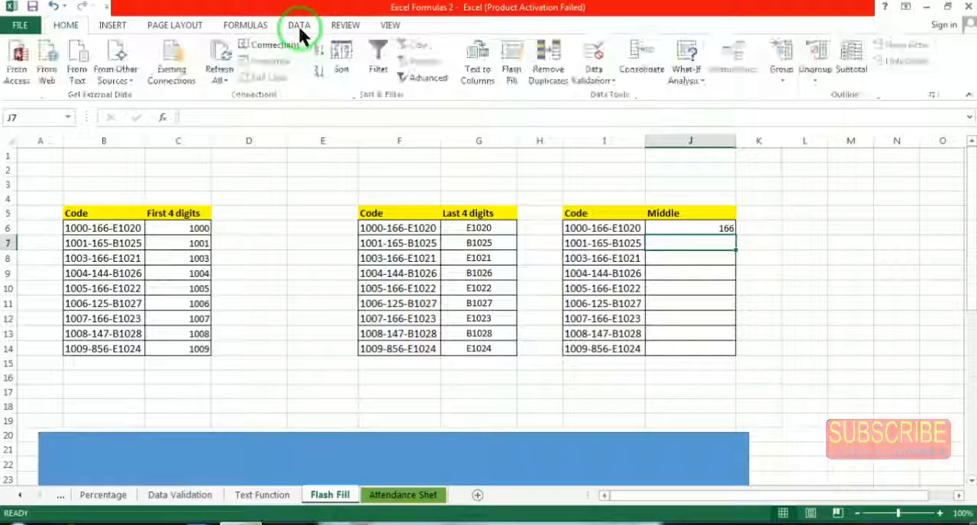
pyautogui.click(524, 66)
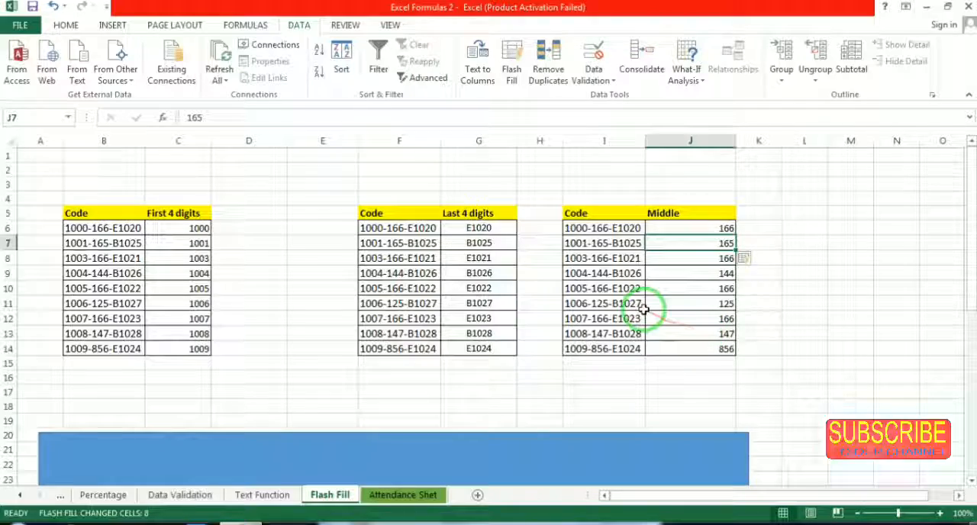
# Delete the blue rectangle covering the Days tables below the code tables
pyautogui.scroll(-3, 576, 275)
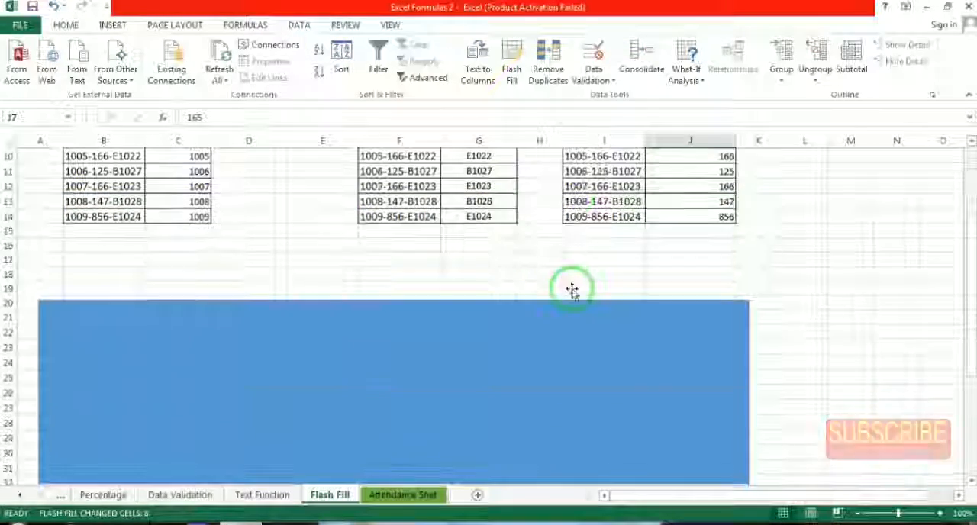
pyautogui.scroll(-2, 573, 290)
pyautogui.click(436, 271)
pyautogui.scroll(1, 436, 271)
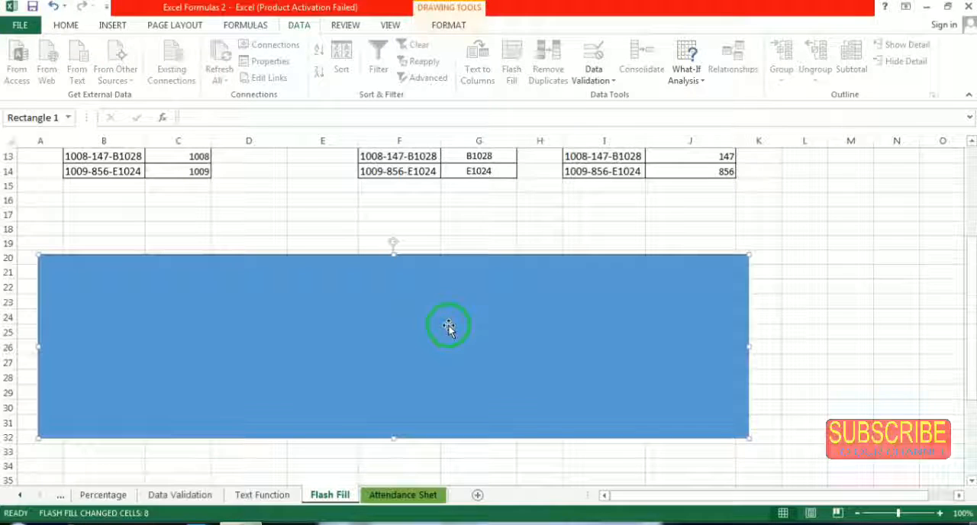
pyautogui.press('Delete')
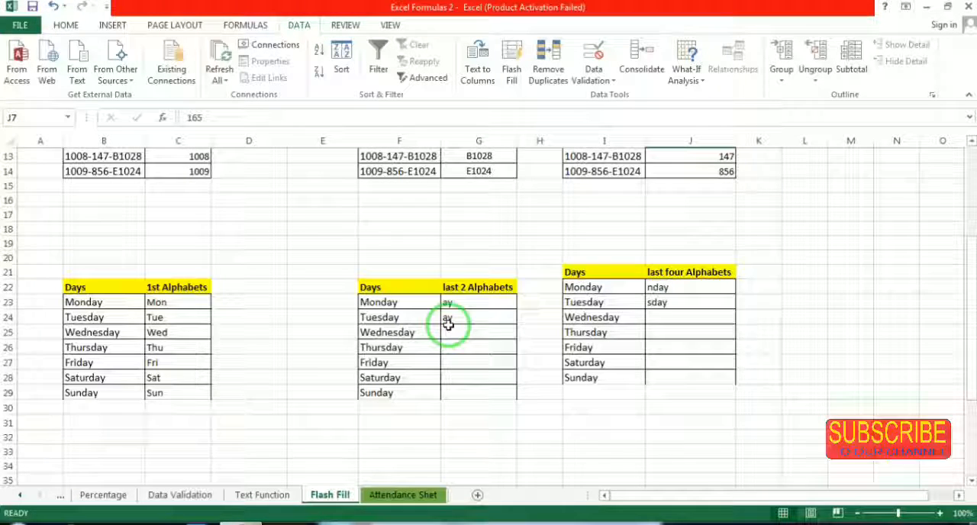
pyautogui.click(115, 317)
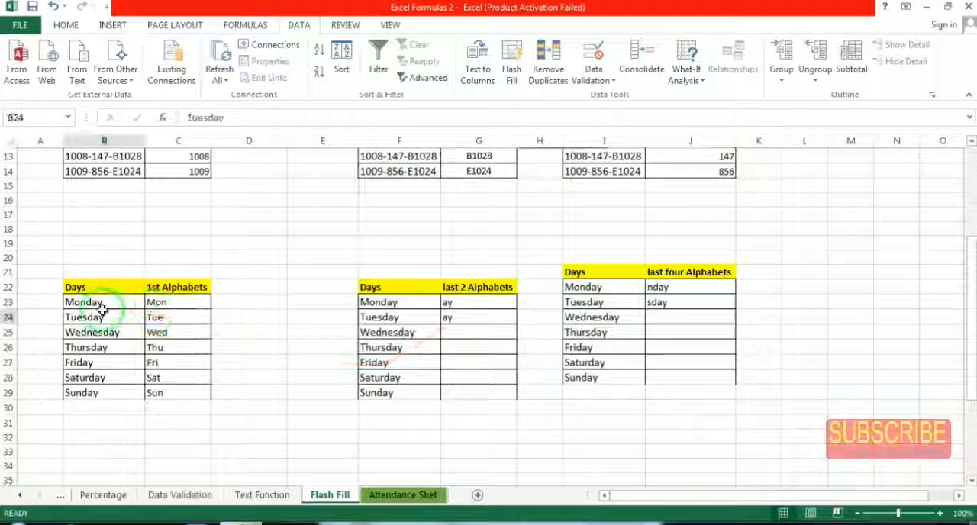
# Clear the 1st Alphabets entries in C23:C29, enter Mon as the example in C23 and Flash Fill the rest of the column
pyautogui.moveTo(172, 306); pyautogui.dragTo(185, 394)
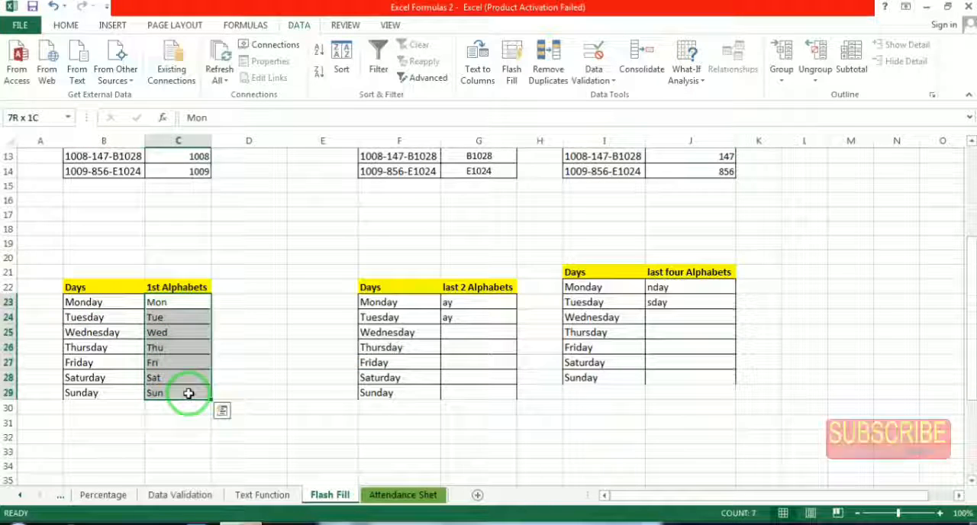
pyautogui.press('Delete')
pyautogui.click(174, 303)
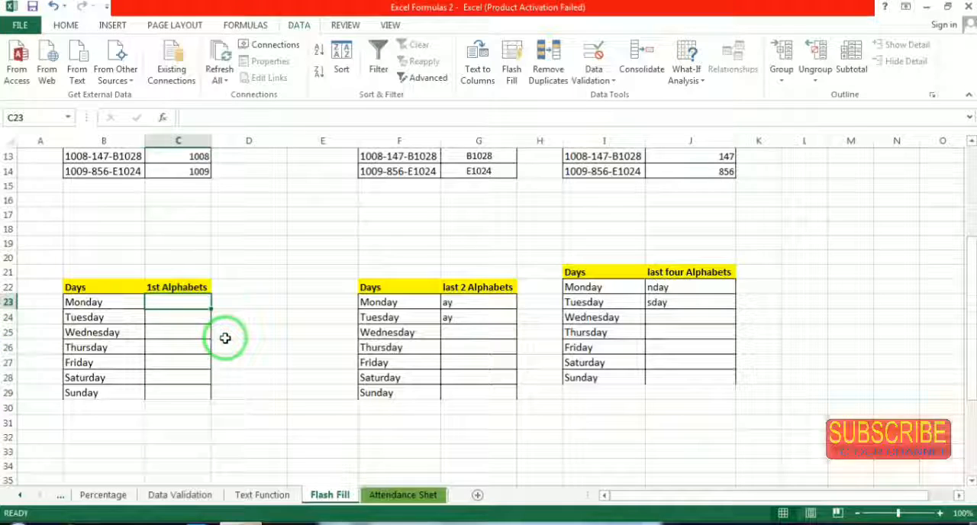
pyautogui.write('mON')
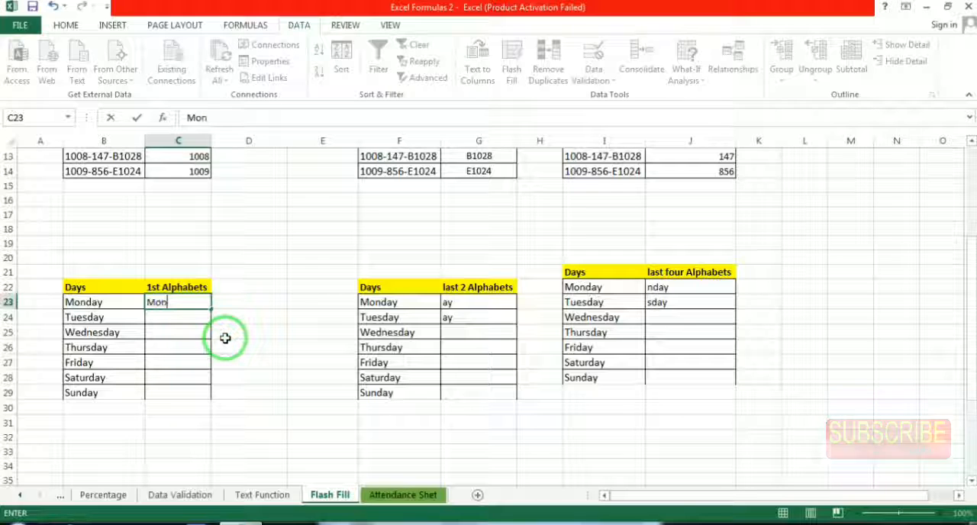
pyautogui.click(193, 319)
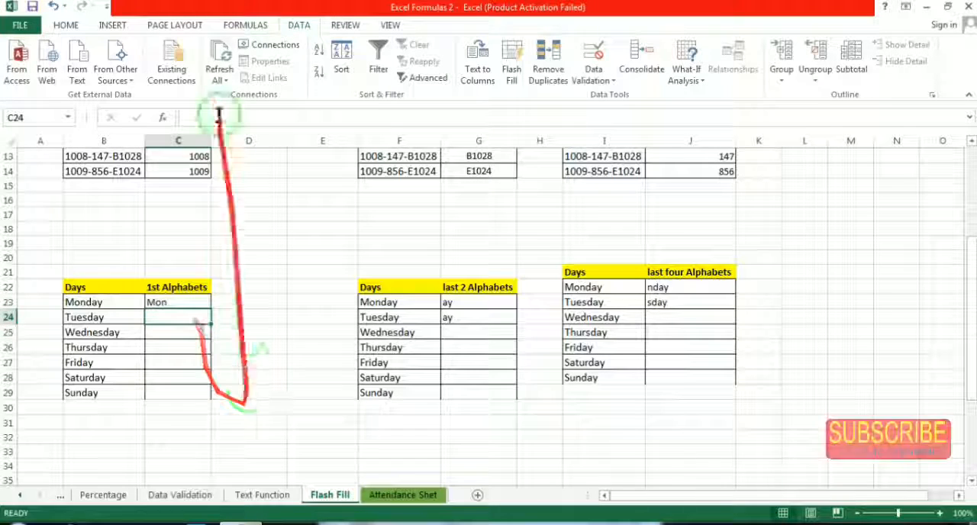
pyautogui.click(511, 69)
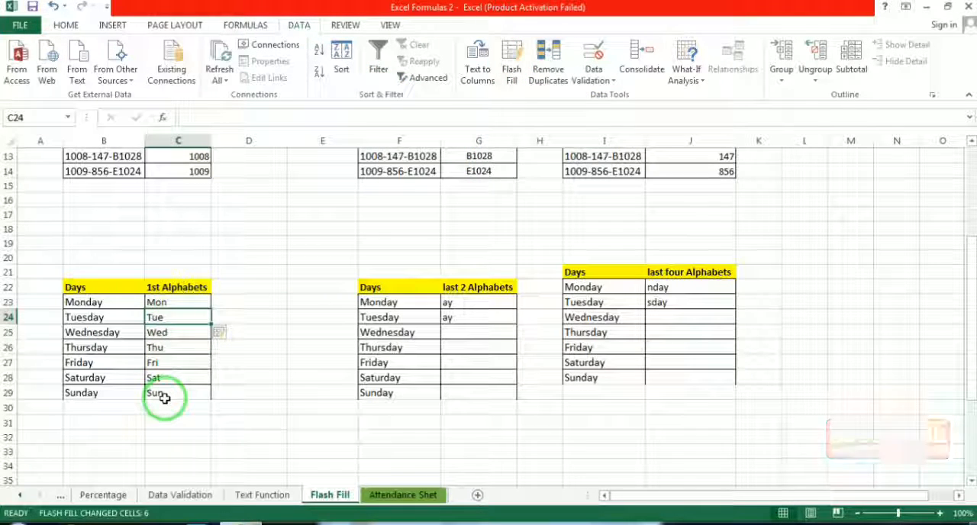
# Clear the last 2 Alphabets entries in G23:G29, enter ay in G23 and try to Flash Fill the column from that single example
pyautogui.moveTo(477, 294); pyautogui.dragTo(476, 389)
pyautogui.press('Delete')
pyautogui.click(463, 303)
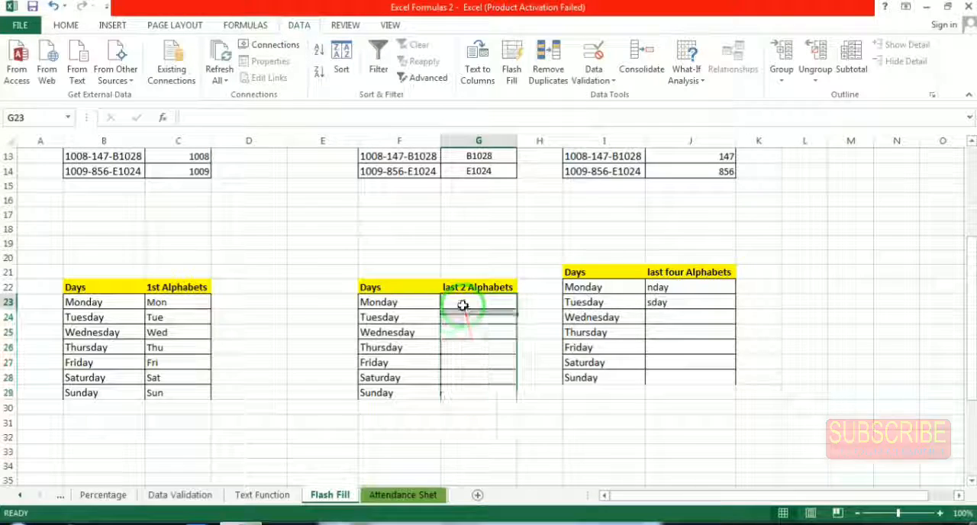
pyautogui.write('ay')
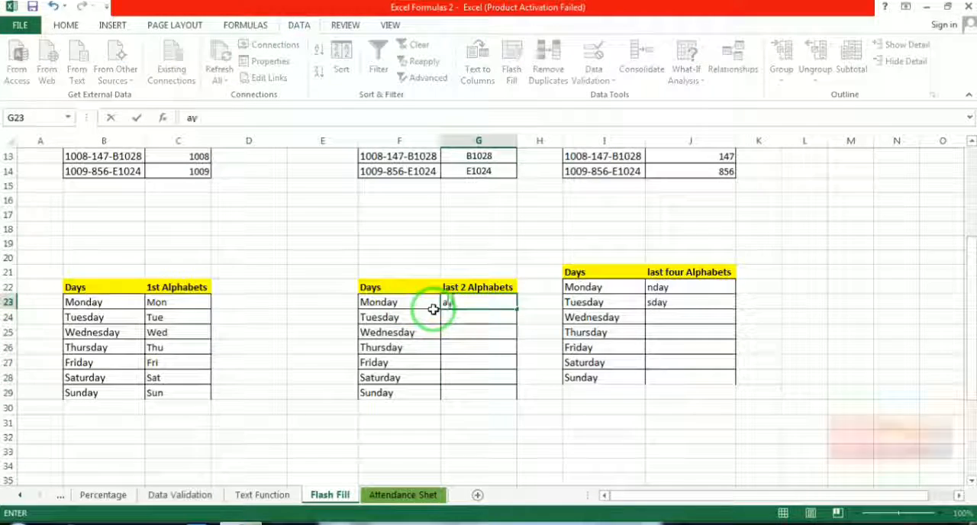
pyautogui.click(455, 319)
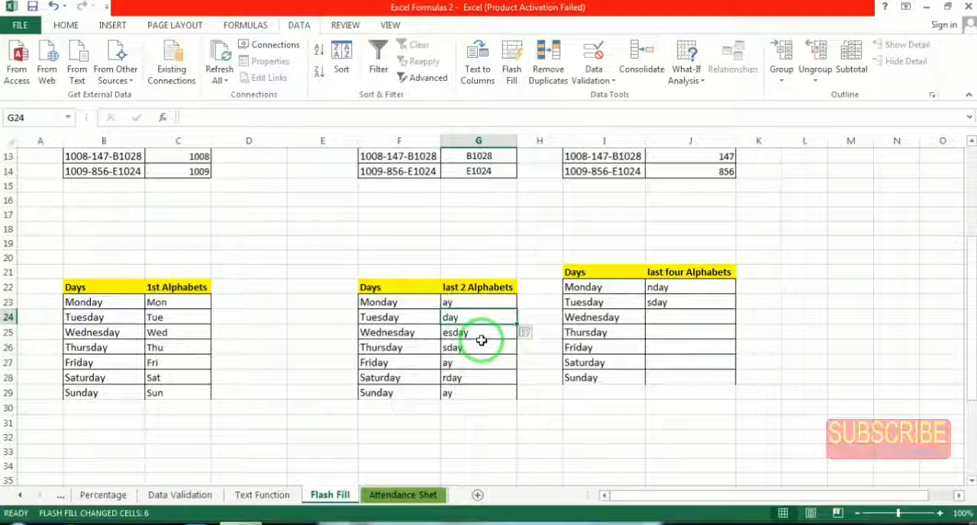
# Undo the last Flash Fill, enter ay in G24 as a second example and Flash Fill the rest of the last 2 Alphabets column
pyautogui.hotkey('ctrl', 'z')
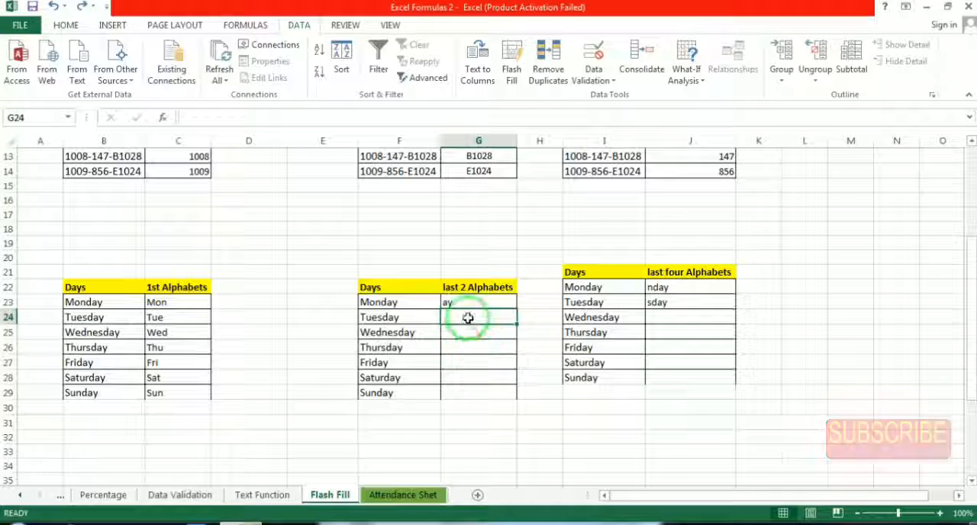
pyautogui.click(418, 321)
pyautogui.click(465, 303)
pyautogui.click(464, 318)
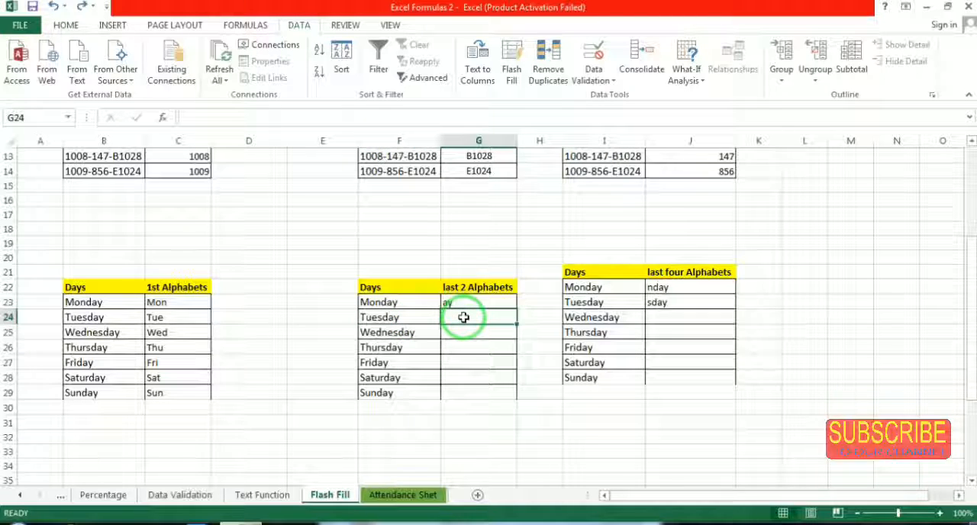
pyautogui.write('ay')
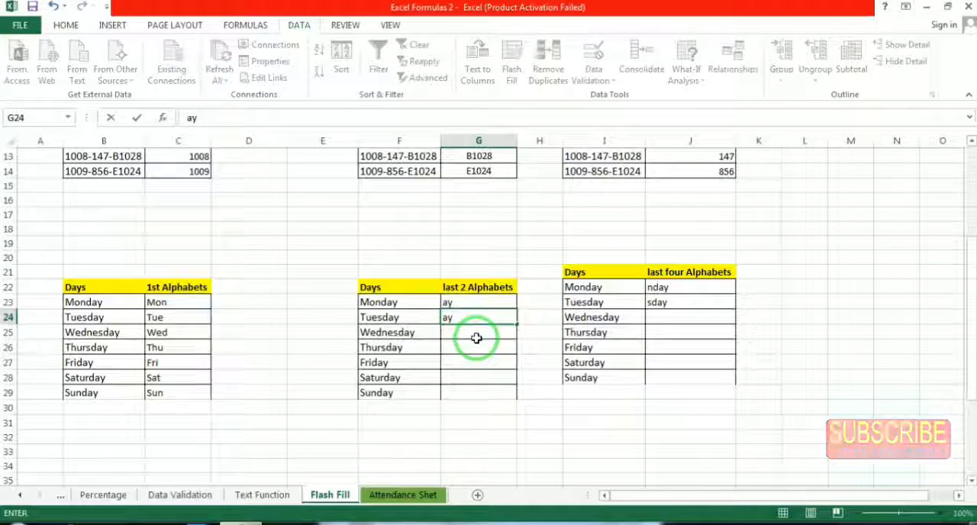
pyautogui.click(475, 339)
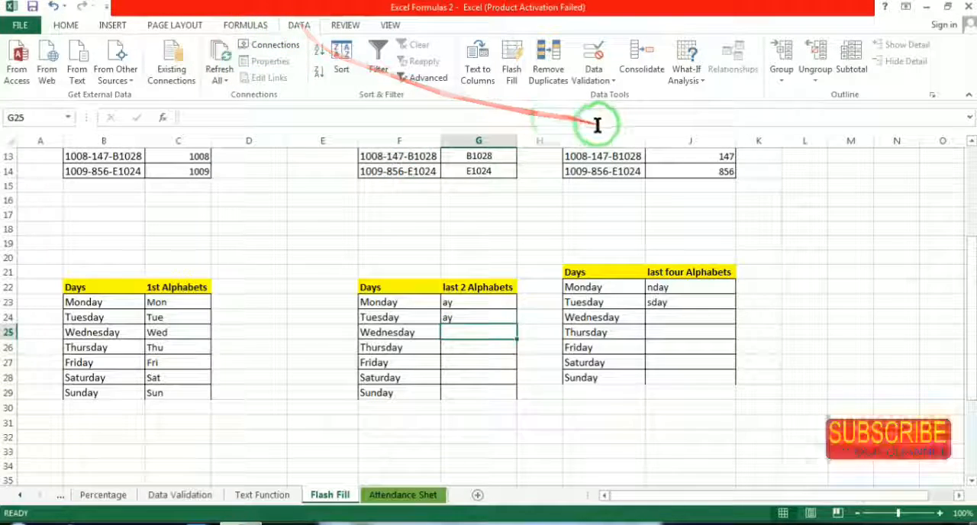
pyautogui.click(513, 71)
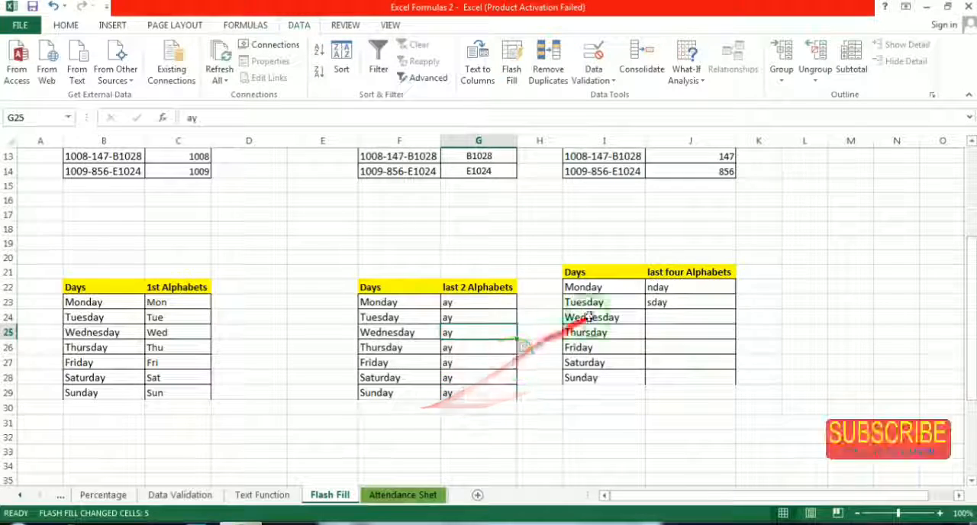
# Clear J23, try to Flash Fill the last four Alphabets column from the single example in J22, and undo that fill
pyautogui.click(665, 302)
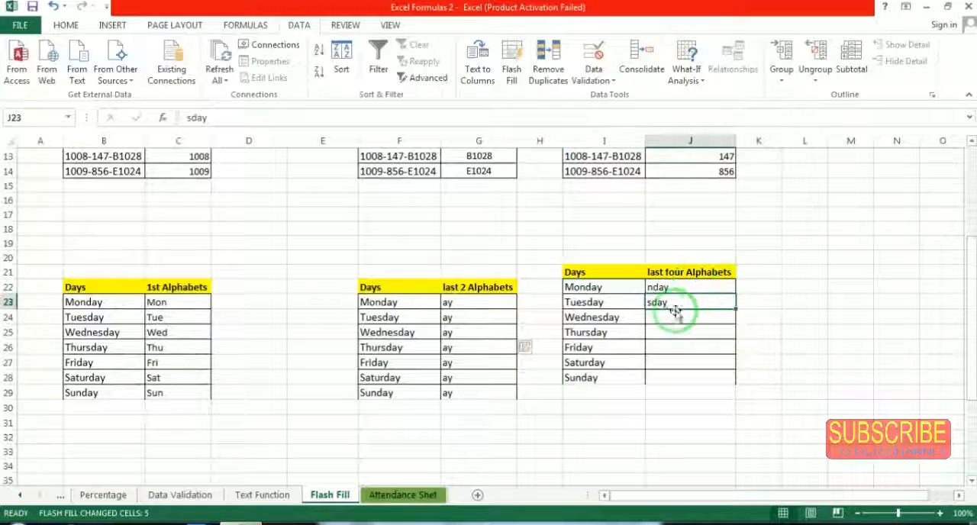
pyautogui.press('Delete')
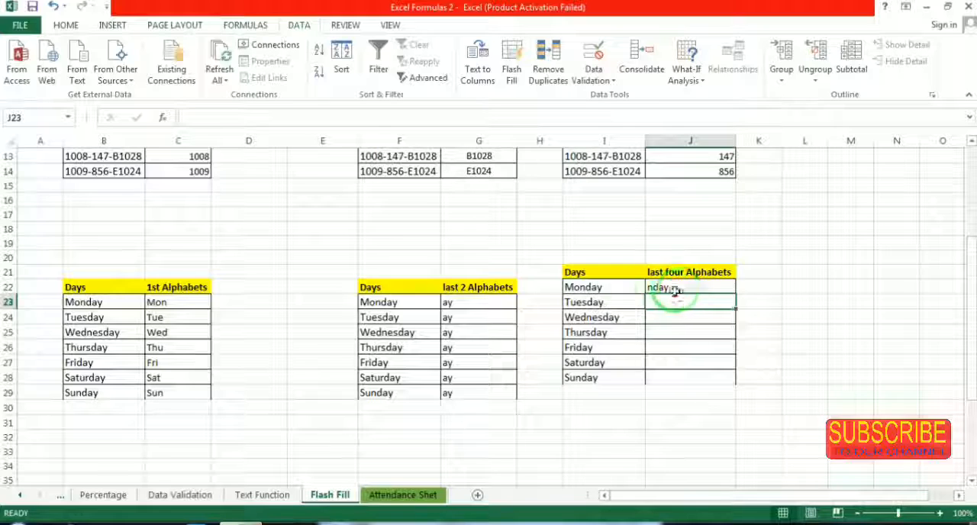
pyautogui.click(610, 287)
pyautogui.click(675, 288)
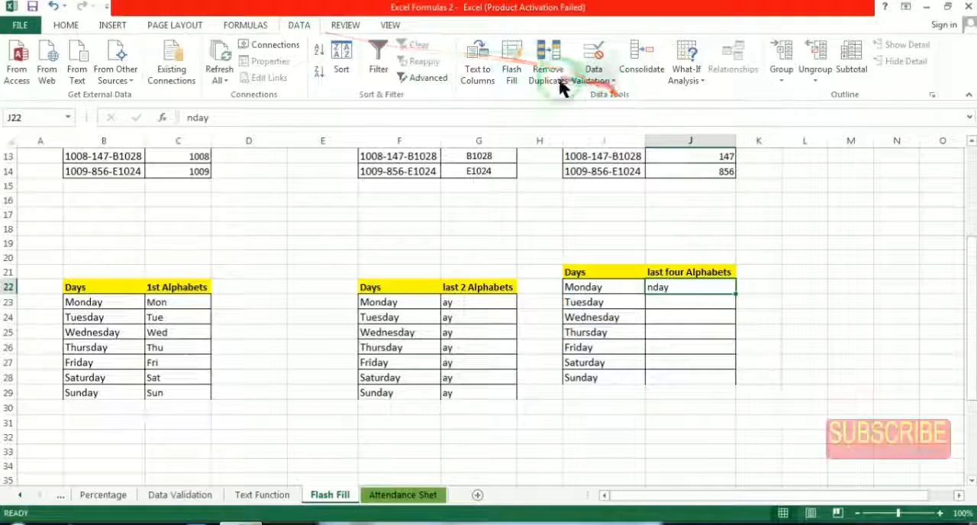
pyautogui.click(512, 65)
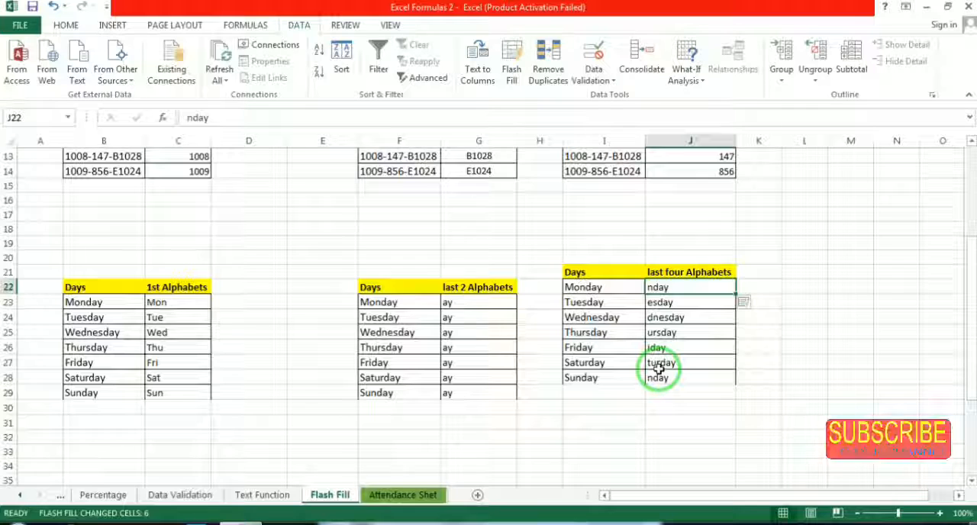
pyautogui.hotkey('ctrl', 'z')
# Enter sday in J23 as a second example and Flash Fill the rest of the last four Alphabets column
pyautogui.click(675, 304)
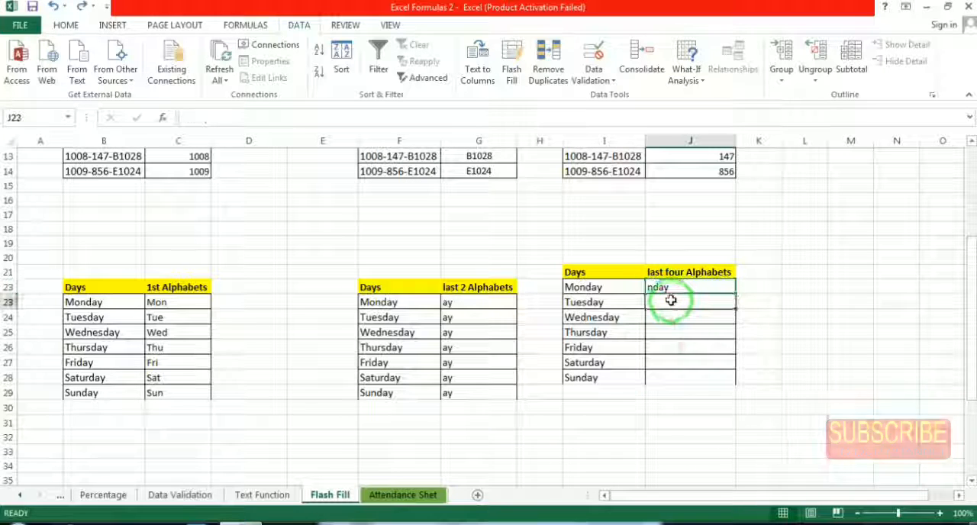
pyautogui.write('sday')
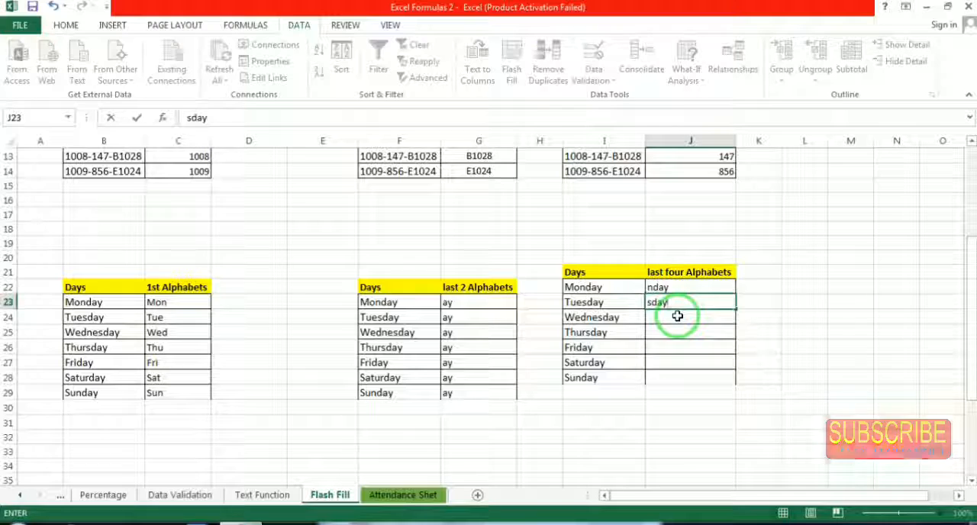
pyautogui.press('Return')
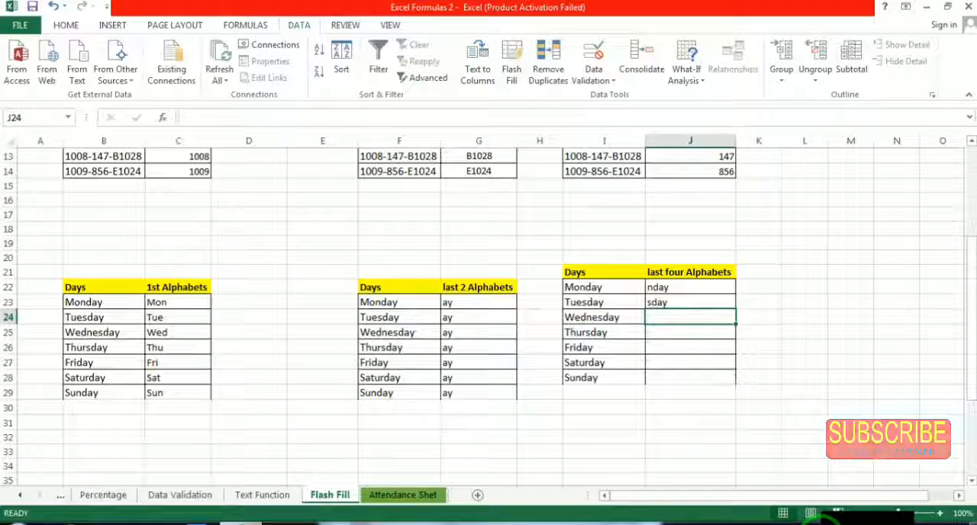
pyautogui.hotkey('ctrl', 'e')
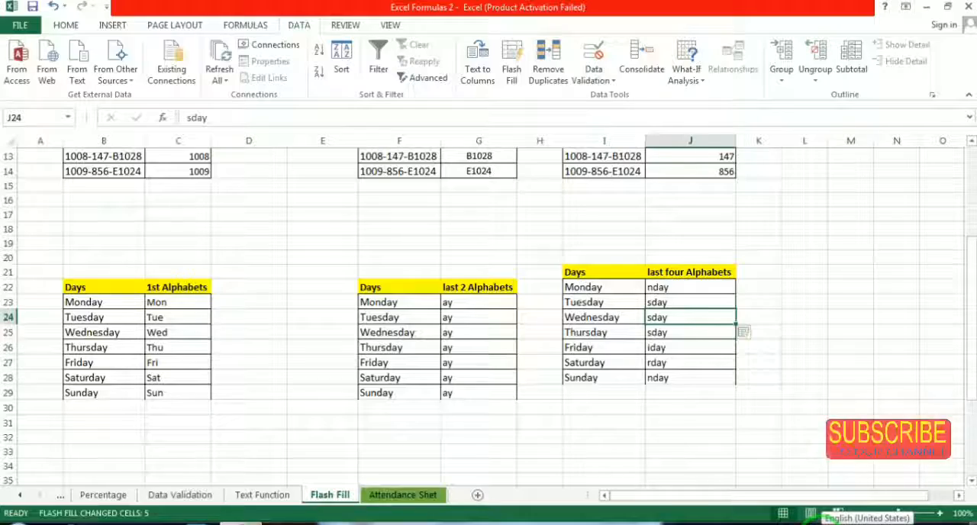
# Review the completed code tables and examine the First and Second columns of the names table starting at row 37
pyautogui.scroll(2, 832, 374)
pyautogui.scroll(1, 692, 253)
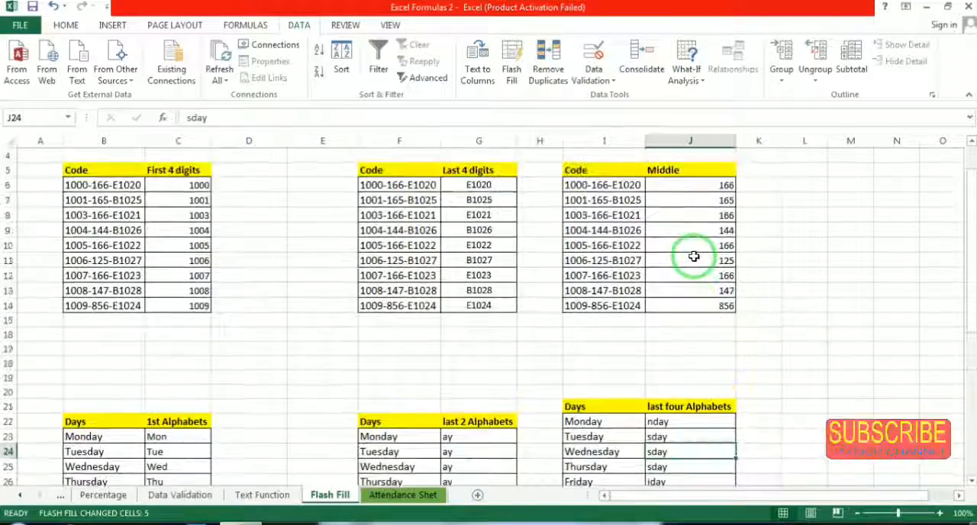
pyautogui.scroll(1, 618, 265)
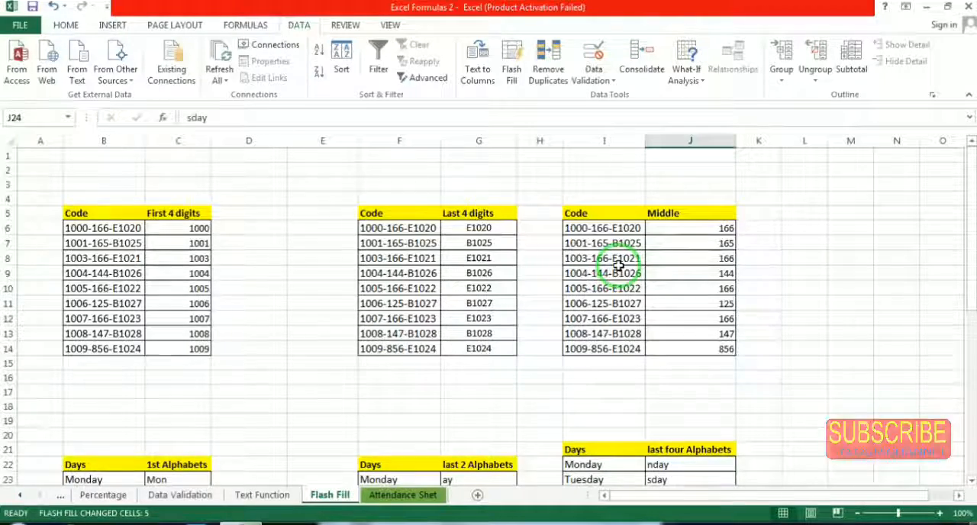
pyautogui.scroll(-4, 619, 265)
pyautogui.scroll(-5, 580, 314)
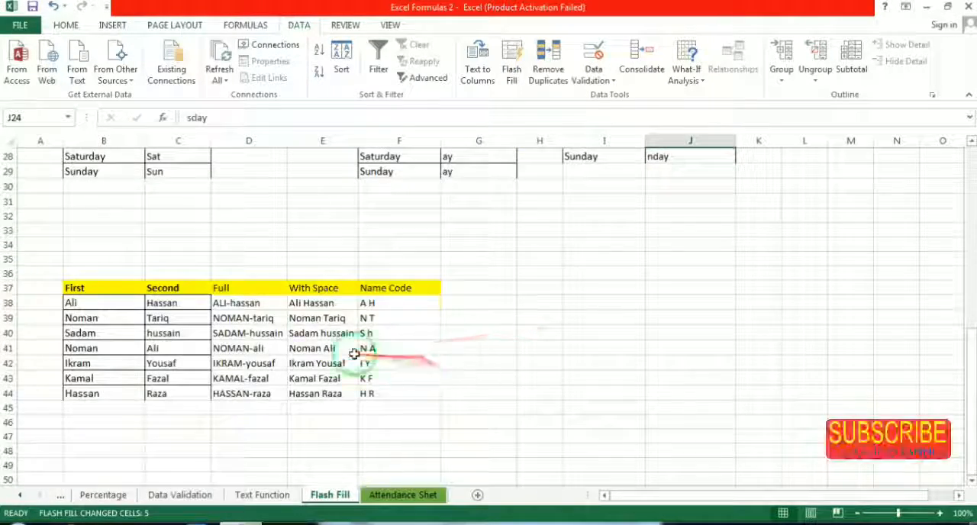
pyautogui.scroll(-1, 306, 336)
pyautogui.scroll(-1, 274, 315)
pyautogui.click(98, 200)
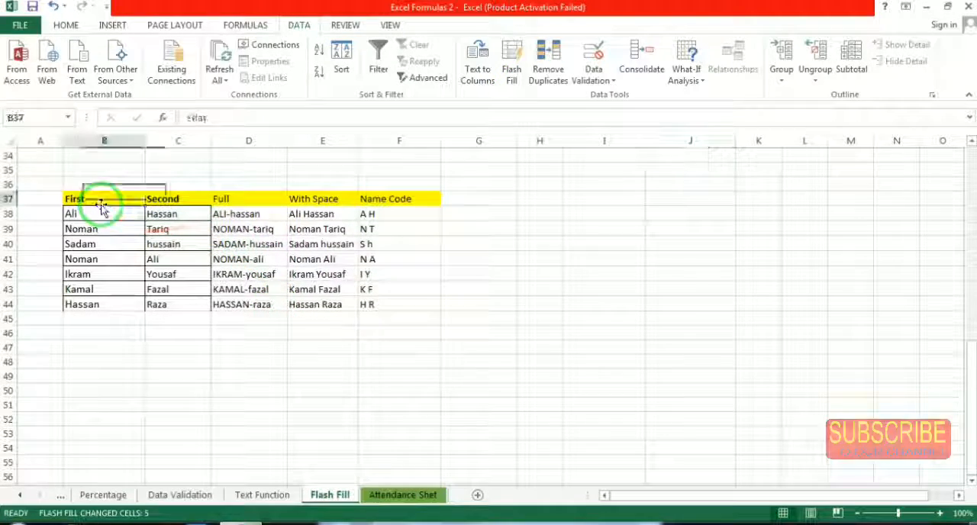
pyautogui.moveTo(81, 214); pyautogui.dragTo(84, 302)
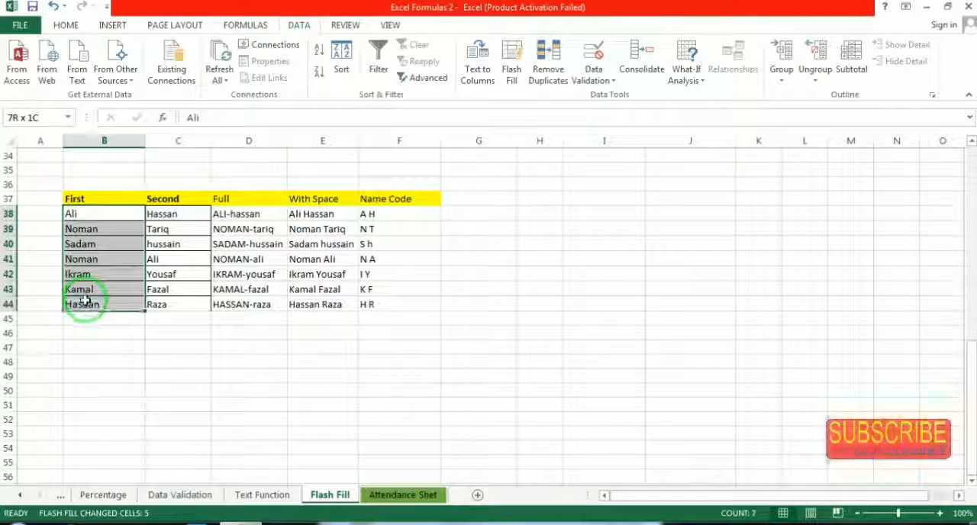
pyautogui.click(182, 199)
pyautogui.moveTo(164, 291); pyautogui.dragTo(162, 304)
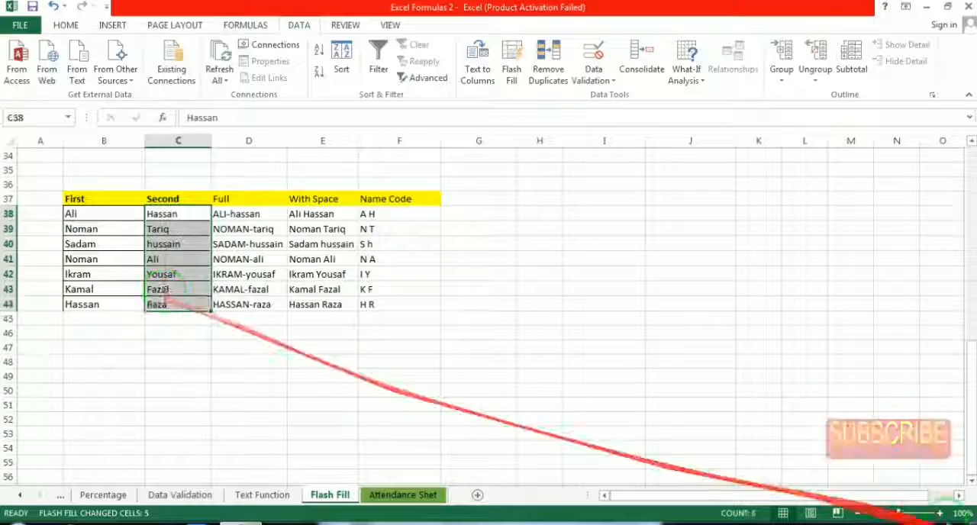
pyautogui.click(940, 513)
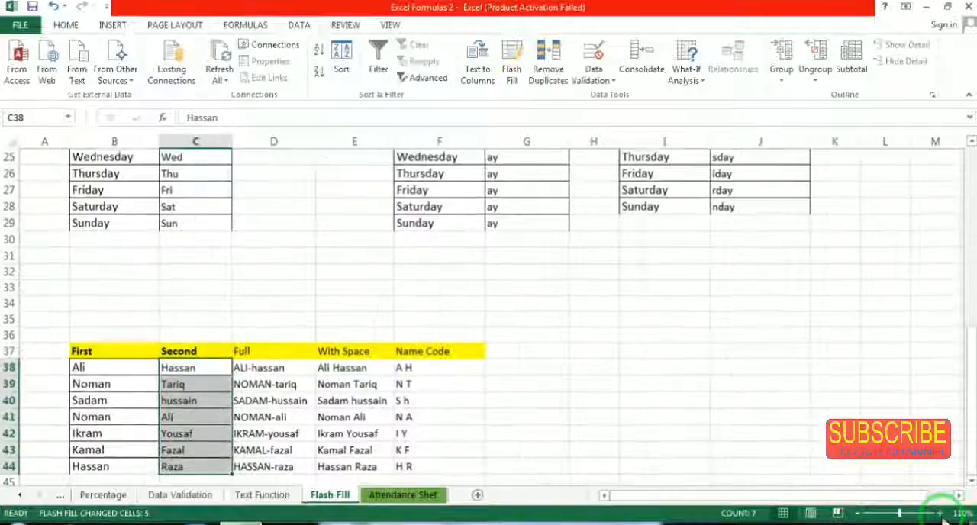
pyautogui.click(940, 513)
pyautogui.scroll(-3, 464, 307)
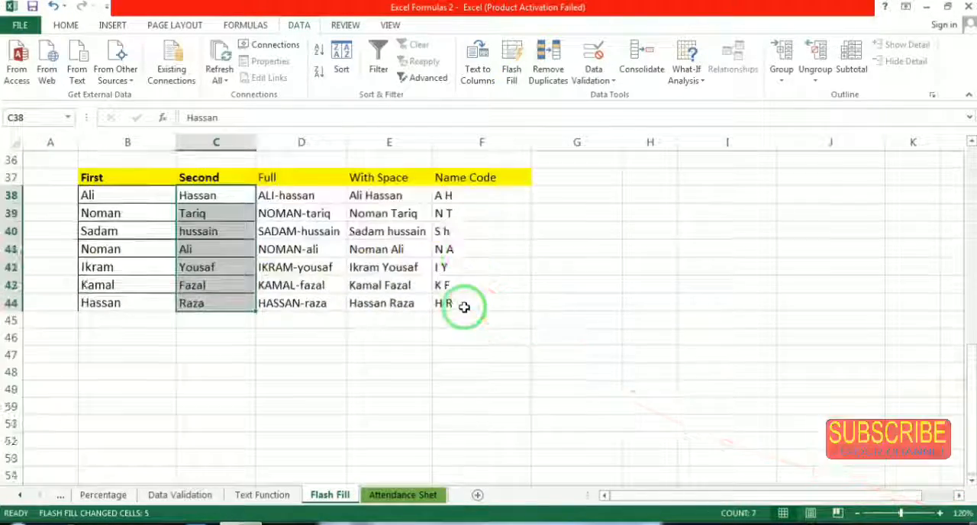
pyautogui.click(940, 513)
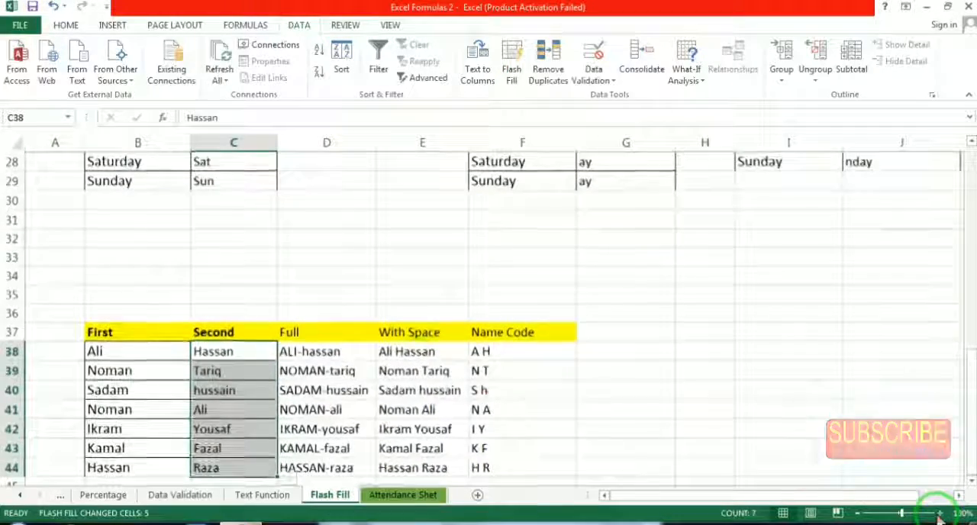